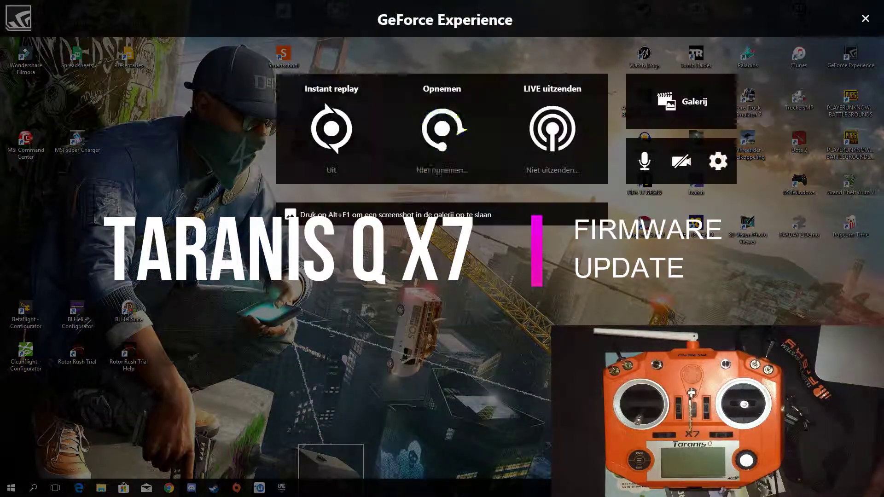
{"action": "left_click", "coordinate": [865, 19]}
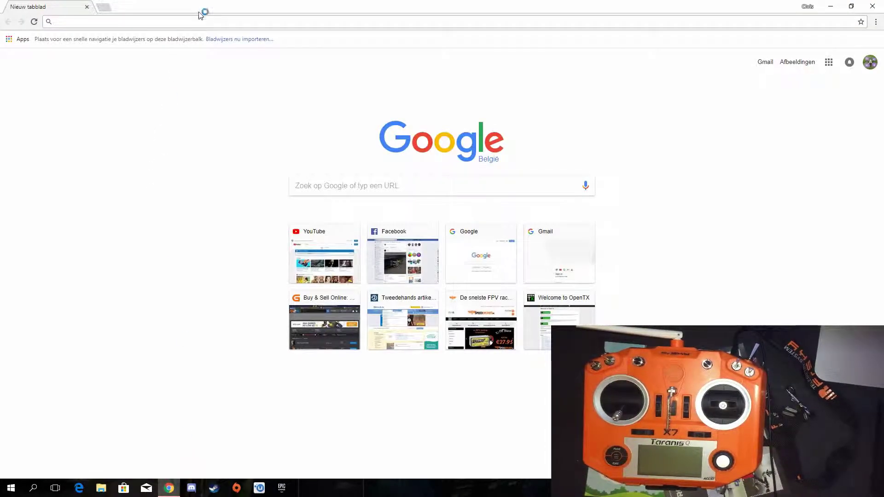
{"action": "type", "text": "opent"}
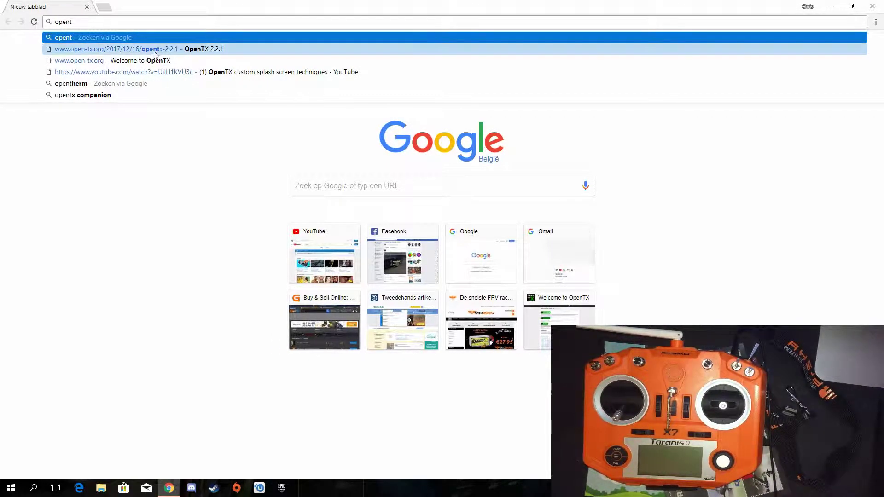
{"action": "left_click", "coordinate": [154, 60]}
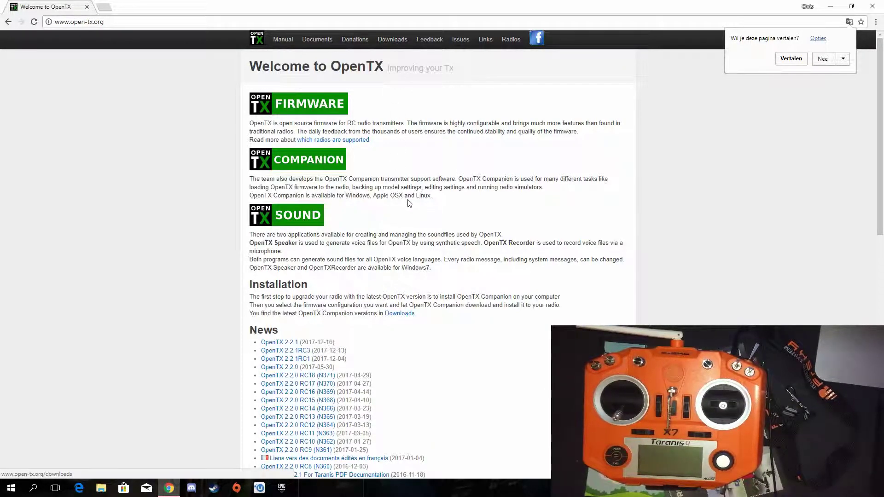
{"action": "left_click", "coordinate": [822, 66]}
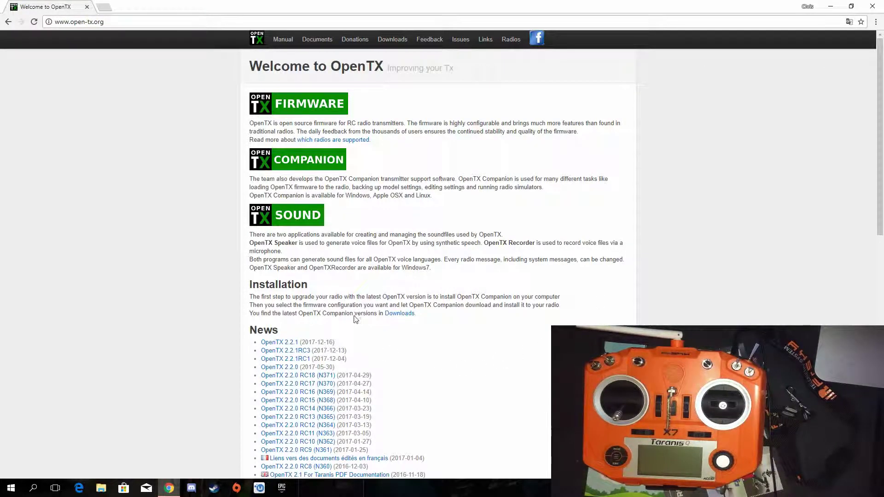
Find the newest release in the News list, OpenTX 2.2.1, and open its release page.
{"action": "scroll", "coordinate": [343, 92], "scroll_direction": "down", "scroll_amount": 3}
{"action": "scroll", "coordinate": [307, 151], "scroll_direction": "down", "scroll_amount": 1}
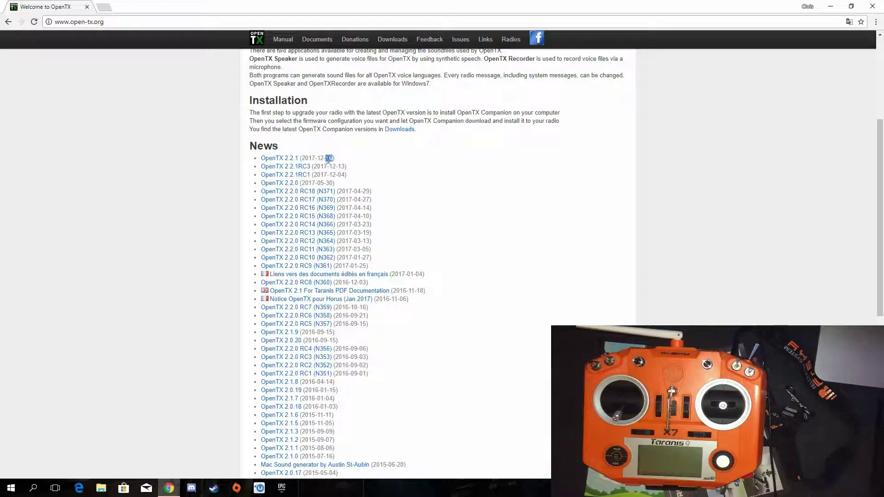
{"action": "left_click_drag", "start_coordinate": [323, 159], "coordinate": [304, 159]}
{"action": "triple_click", "coordinate": [304, 158]}
{"action": "left_click", "coordinate": [392, 167]}
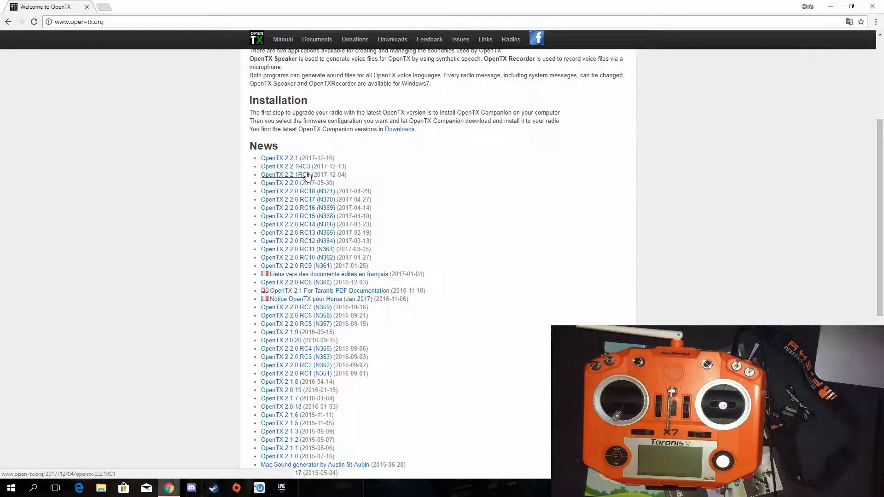
{"action": "left_click", "coordinate": [293, 159]}
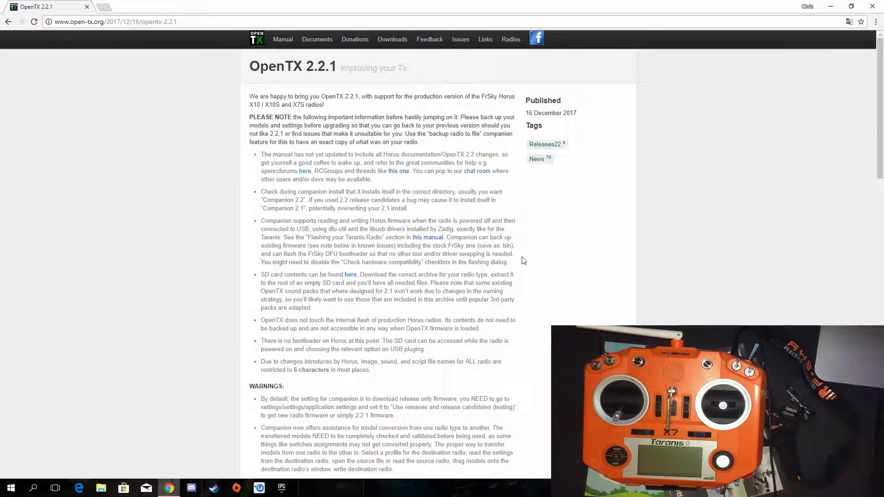
Download the Windows installer of OpenTX Companion 2.2.1 from the release page and run it, allowing it to make changes.
{"action": "scroll", "coordinate": [562, 155], "scroll_direction": "down", "scroll_amount": 20}
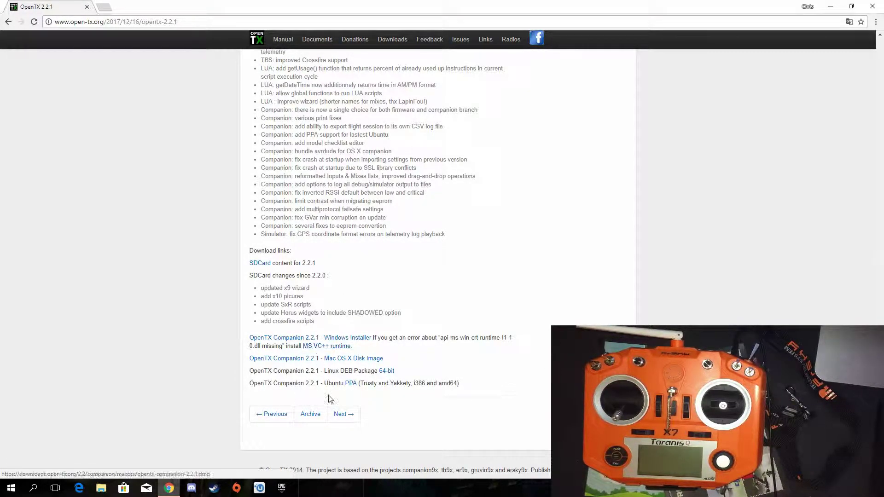
{"action": "left_click", "coordinate": [355, 341]}
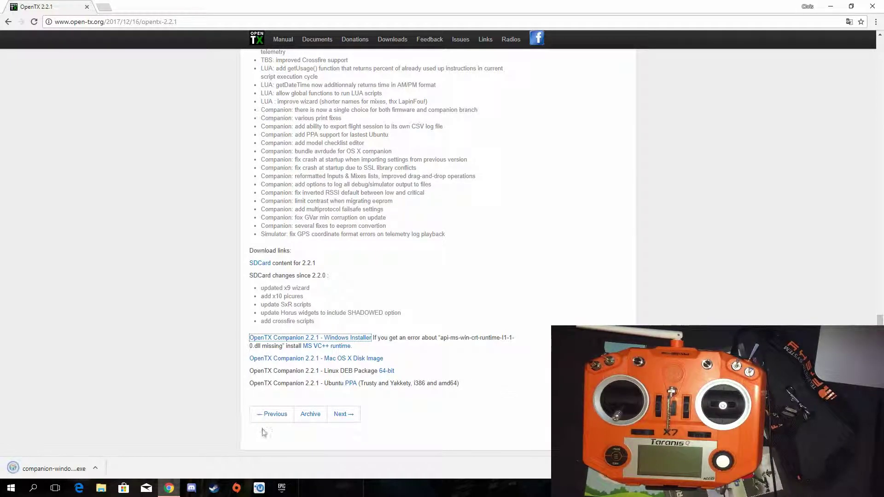
{"action": "left_click", "coordinate": [95, 468]}
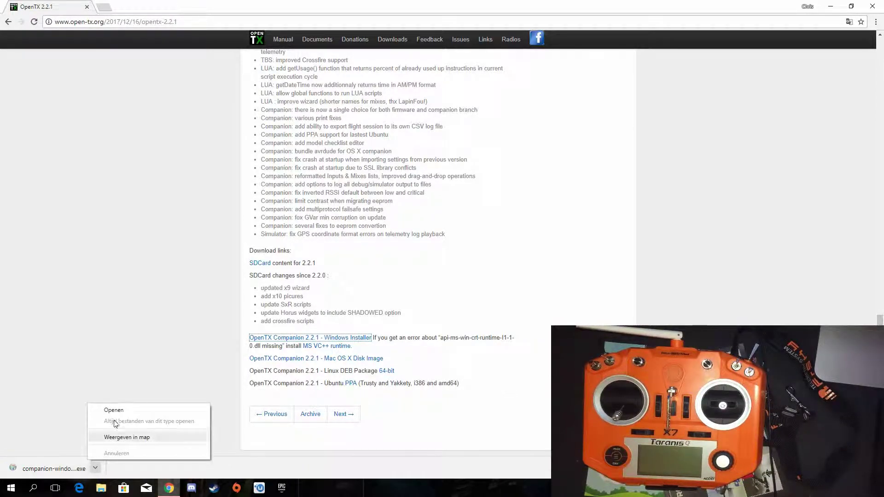
{"action": "left_click", "coordinate": [128, 413]}
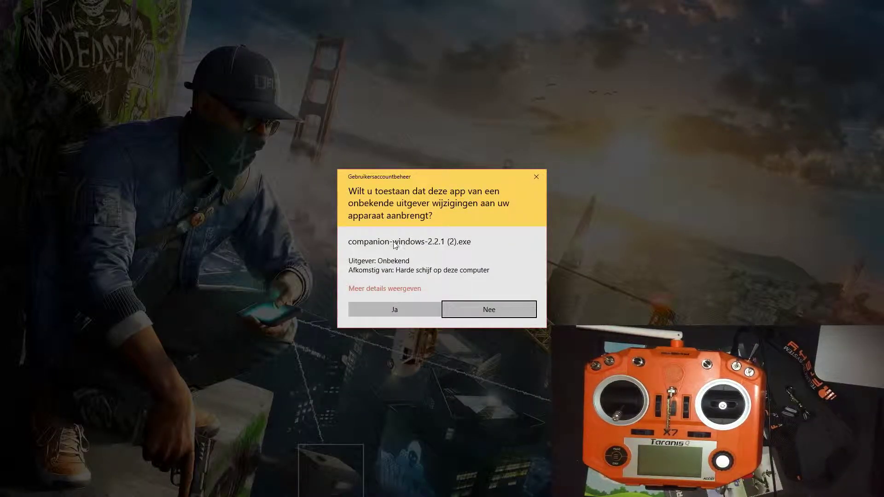
{"action": "left_click", "coordinate": [395, 309]}
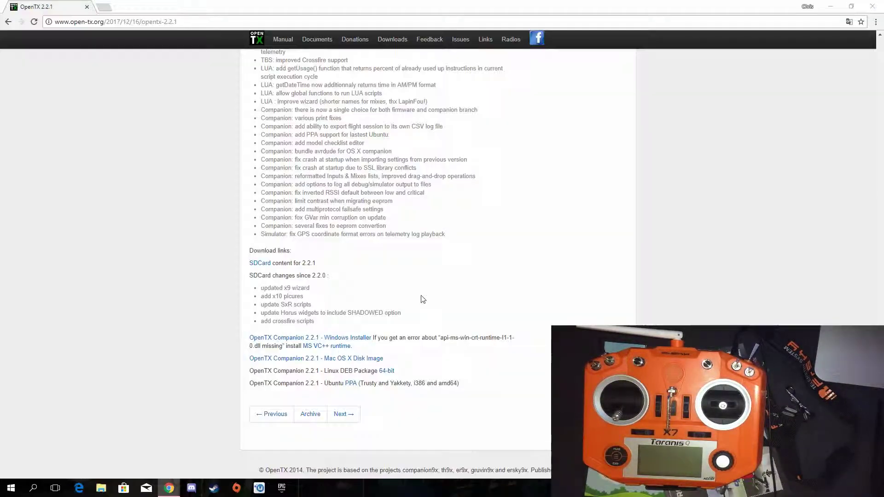
Minimize the browser, install OpenTX Companion 2.2 with the default options, and launch it on finishing setup.
{"action": "left_click", "coordinate": [831, 7]}
{"action": "left_click", "coordinate": [501, 319]}
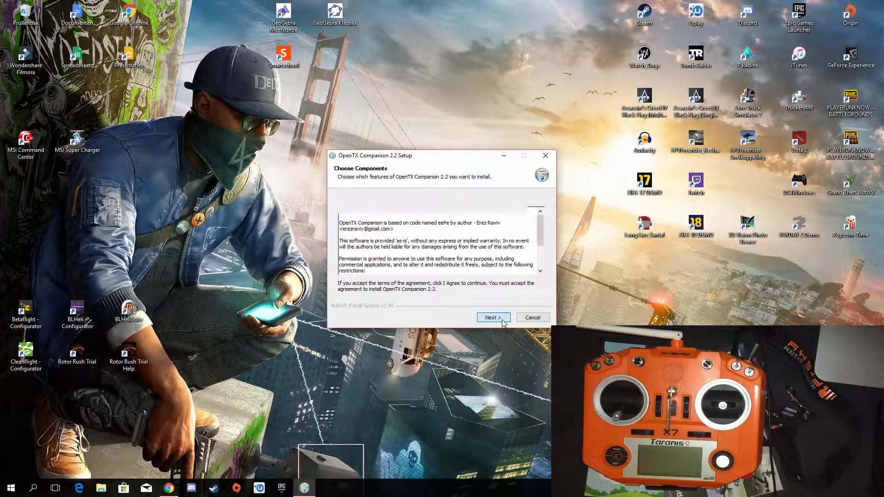
{"action": "left_click", "coordinate": [493, 318]}
{"action": "left_click", "coordinate": [493, 317]}
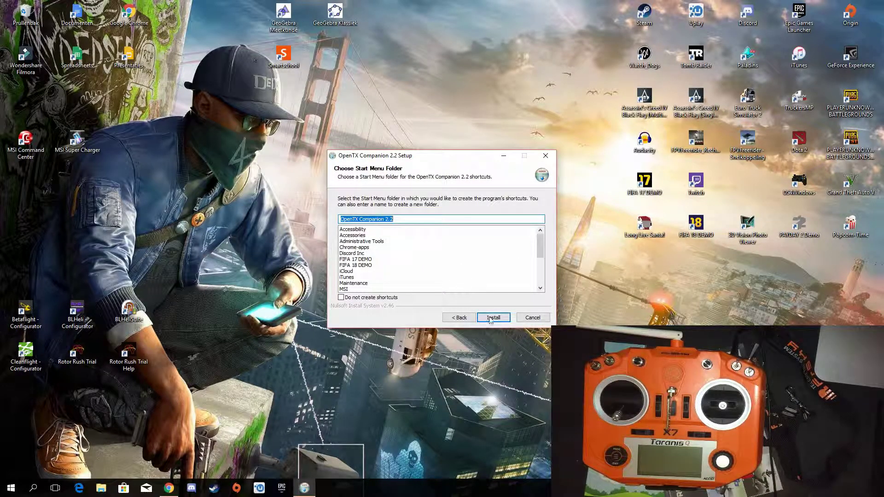
{"action": "left_click", "coordinate": [494, 317]}
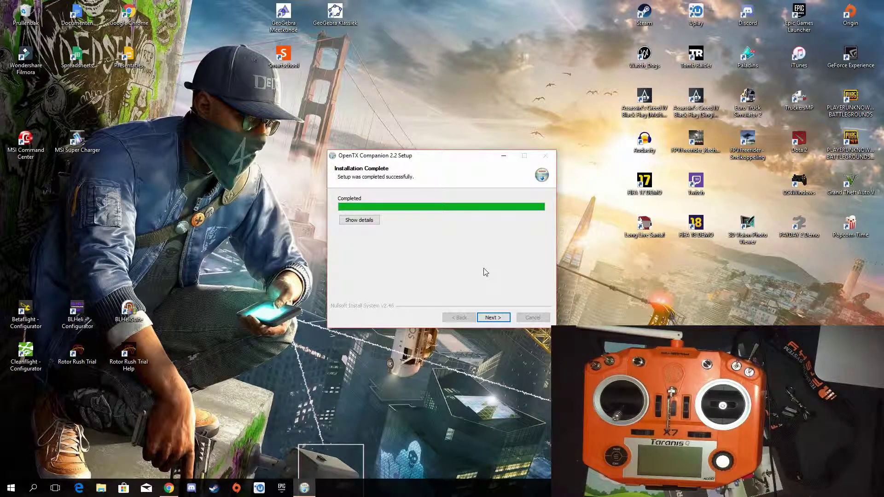
{"action": "key", "text": "Return"}
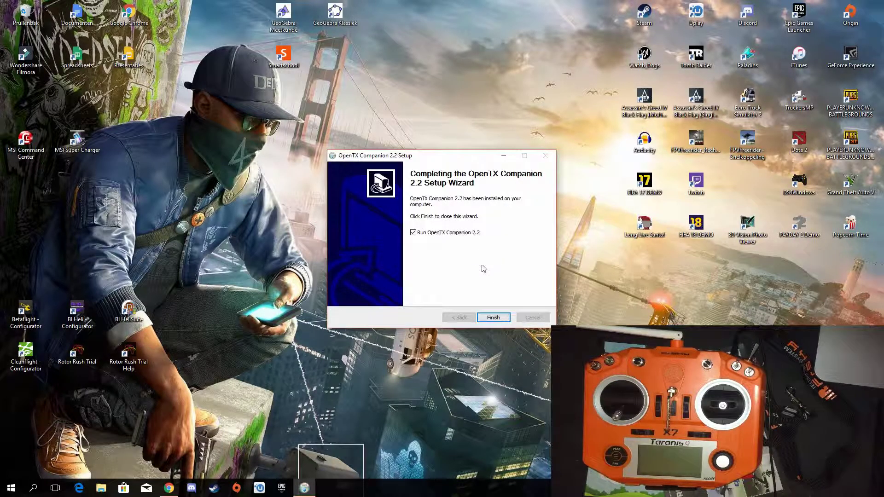
{"action": "left_click", "coordinate": [499, 317]}
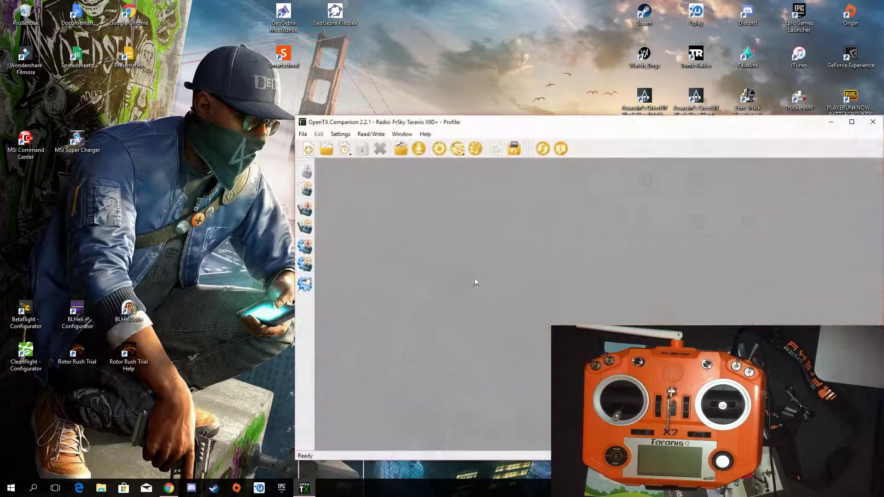
Dismiss the welcome message and set the radio type to FrSky Taranis X7 / X7S with en as menu language.
{"action": "left_click_drag", "start_coordinate": [571, 217], "coordinate": [474, 172]}
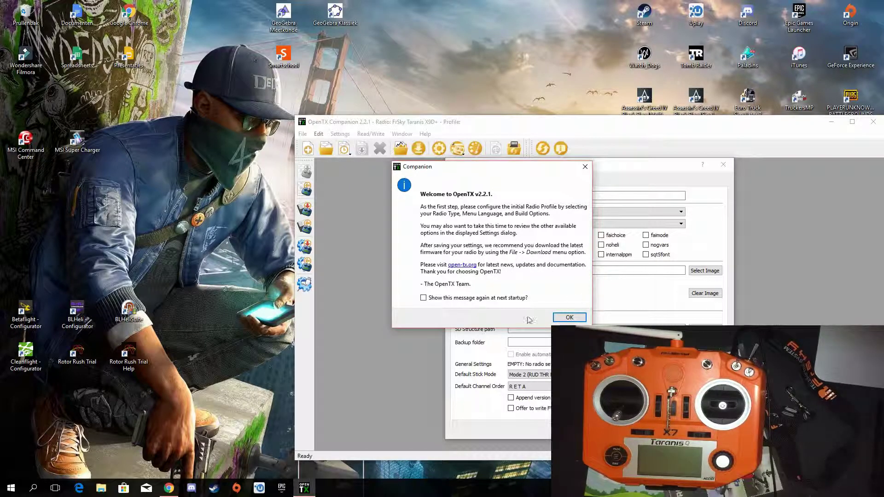
{"action": "left_click", "coordinate": [570, 318]}
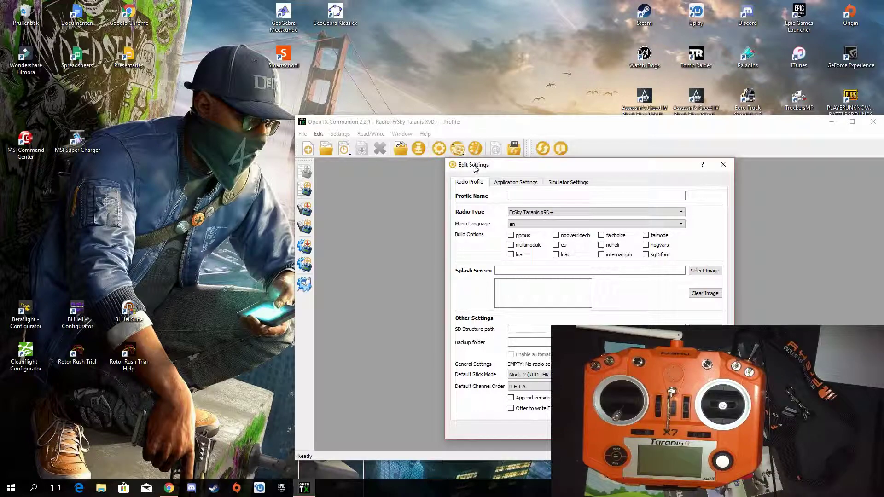
{"action": "left_click", "coordinate": [548, 212]}
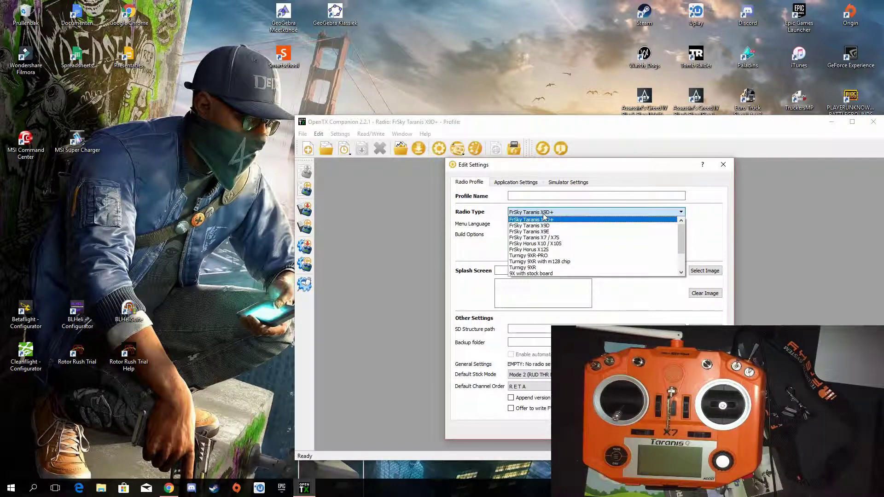
{"action": "left_click", "coordinate": [570, 237]}
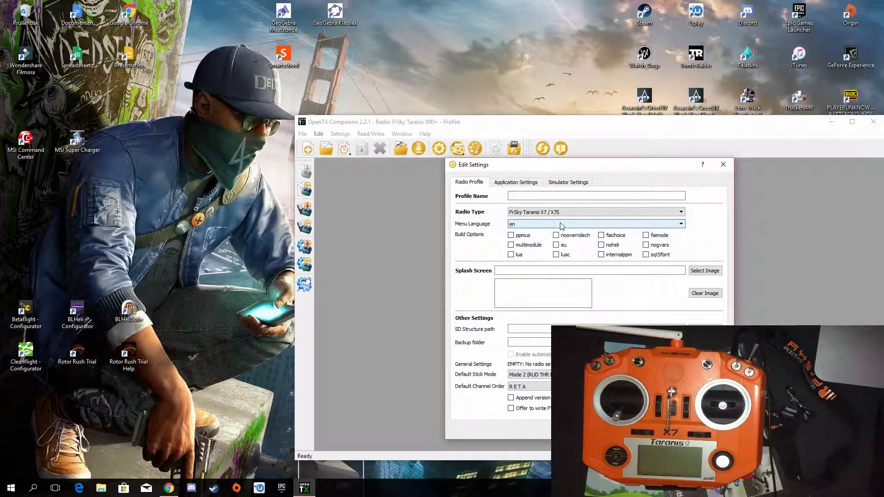
{"action": "left_click", "coordinate": [561, 225]}
{"action": "left_click", "coordinate": [561, 231]}
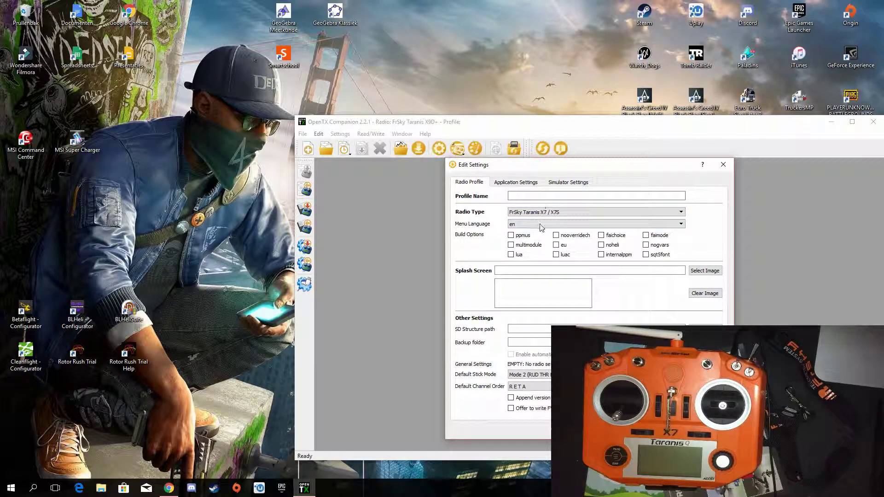
Check the default stick mode options and keep Mode 2 for the radio profile.
{"action": "left_click", "coordinate": [530, 388]}
{"action": "left_click", "coordinate": [530, 388]}
{"action": "left_click", "coordinate": [533, 375]}
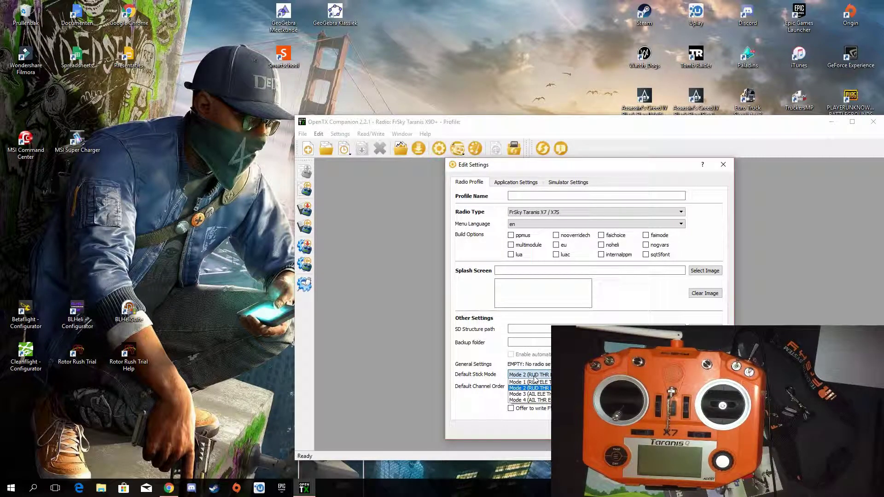
{"action": "left_click", "coordinate": [534, 377]}
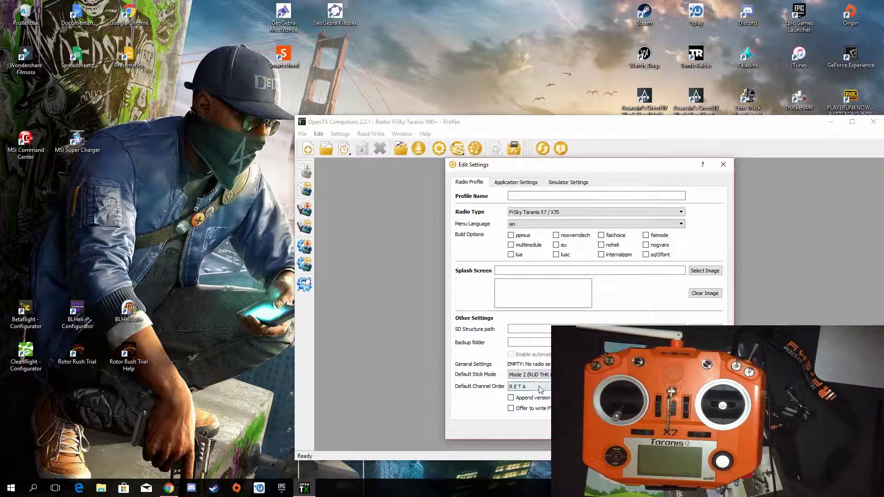
Set the default channel order to A E R T, enable the append version option, and save the radio profile settings.
{"action": "left_click", "coordinate": [540, 388]}
{"action": "left_click", "coordinate": [540, 388]}
{"action": "left_click", "coordinate": [540, 387]}
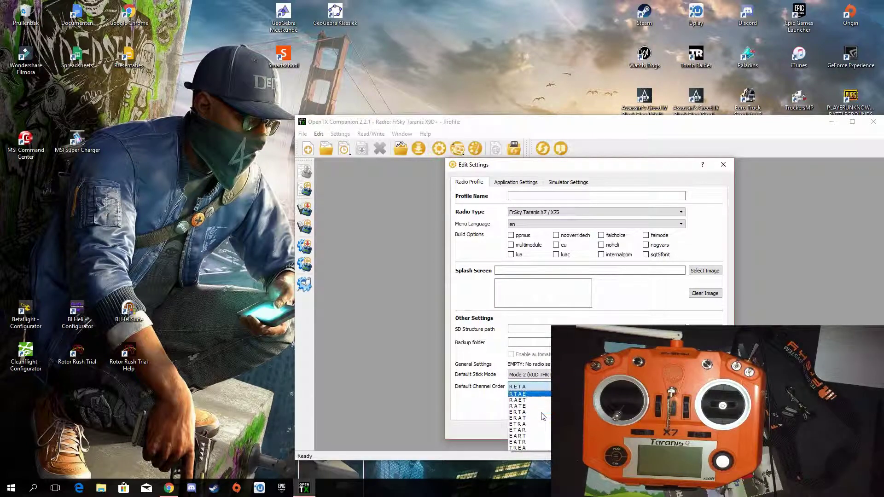
{"action": "scroll", "coordinate": [543, 417], "scroll_direction": "down", "scroll_amount": 3}
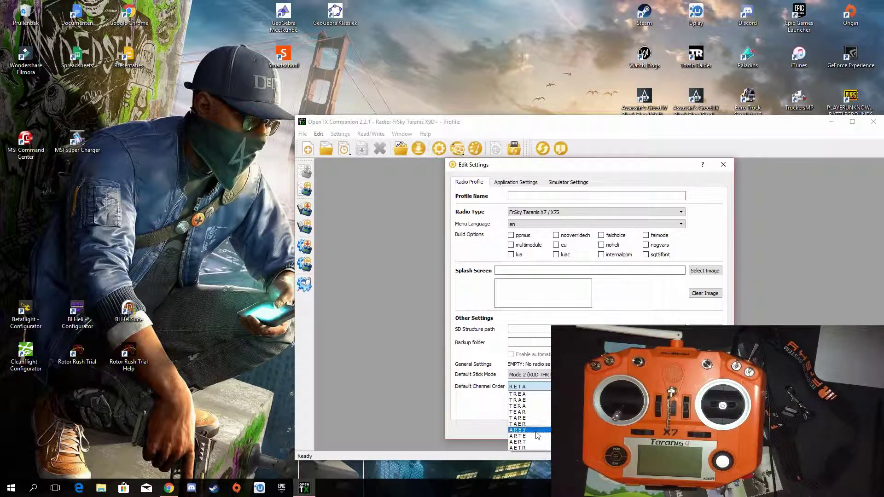
{"action": "left_click", "coordinate": [536, 442]}
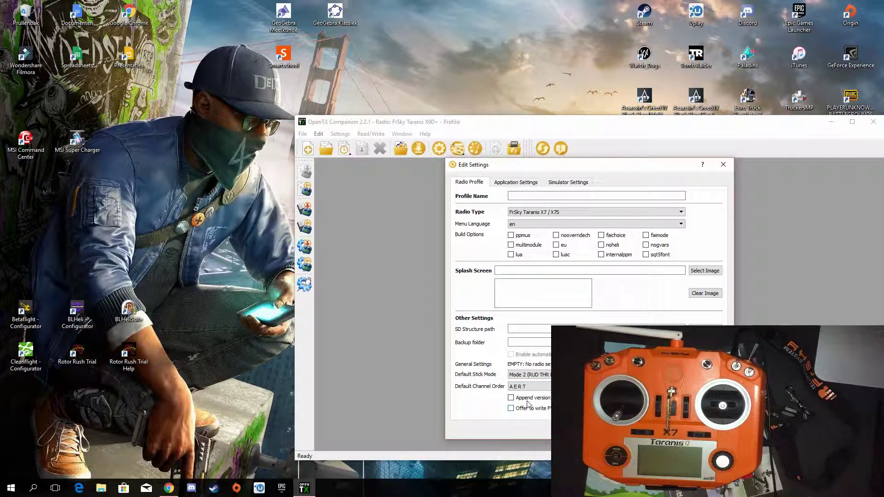
{"action": "left_click", "coordinate": [512, 399]}
{"action": "key", "text": "Return"}
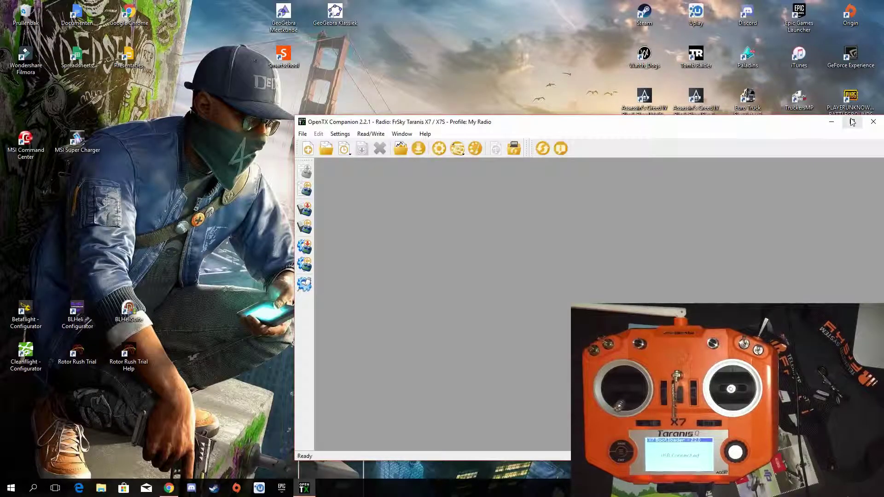
Move the Companion window higher, read the models and settings from the radio to view them, and close that document.
{"action": "left_click", "coordinate": [852, 122]}
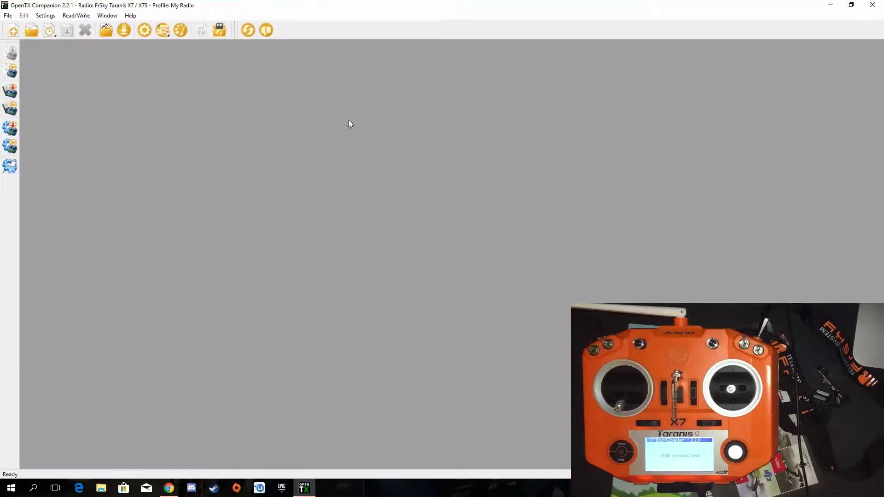
{"action": "left_click", "coordinate": [851, 5]}
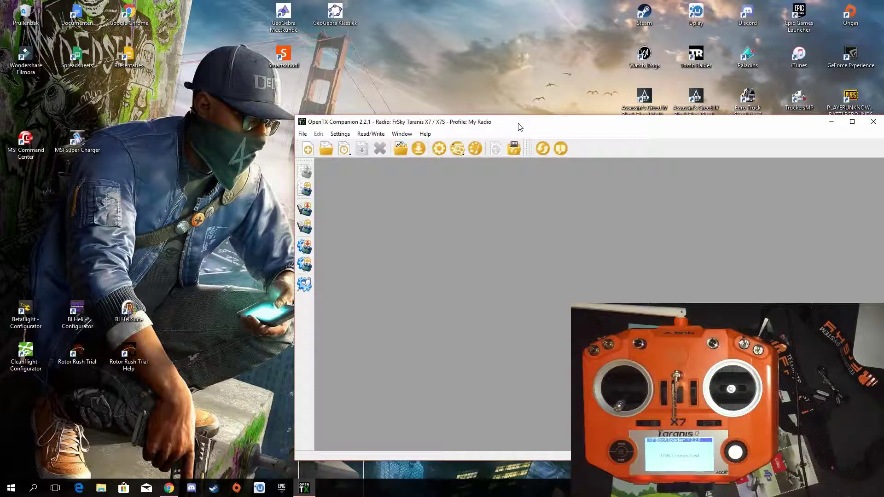
{"action": "left_click_drag", "start_coordinate": [520, 127], "coordinate": [488, 66]}
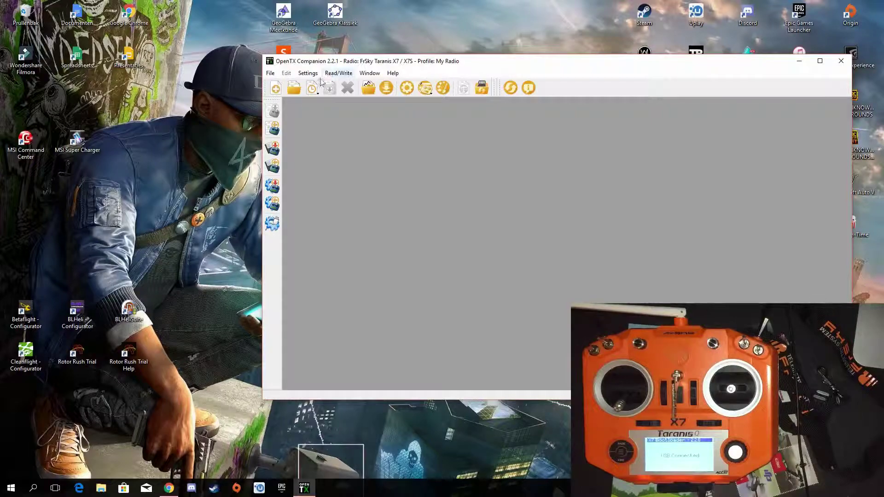
{"action": "left_click", "coordinate": [273, 128]}
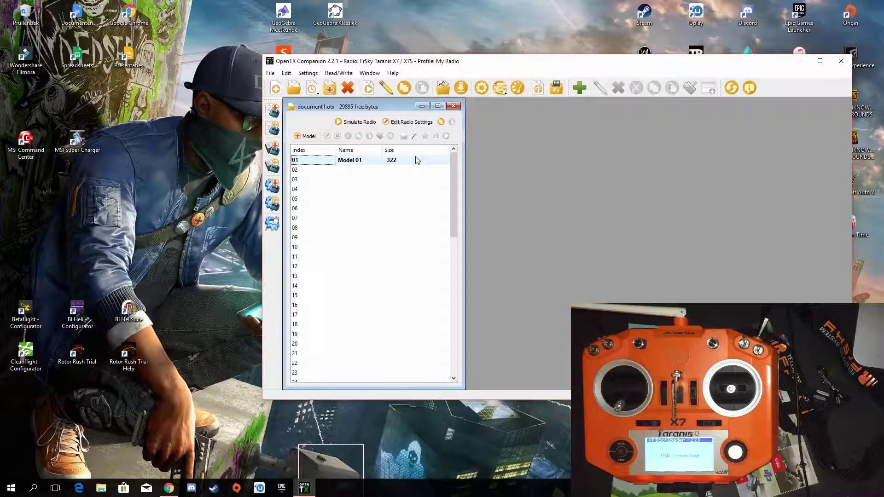
{"action": "left_click", "coordinate": [453, 107]}
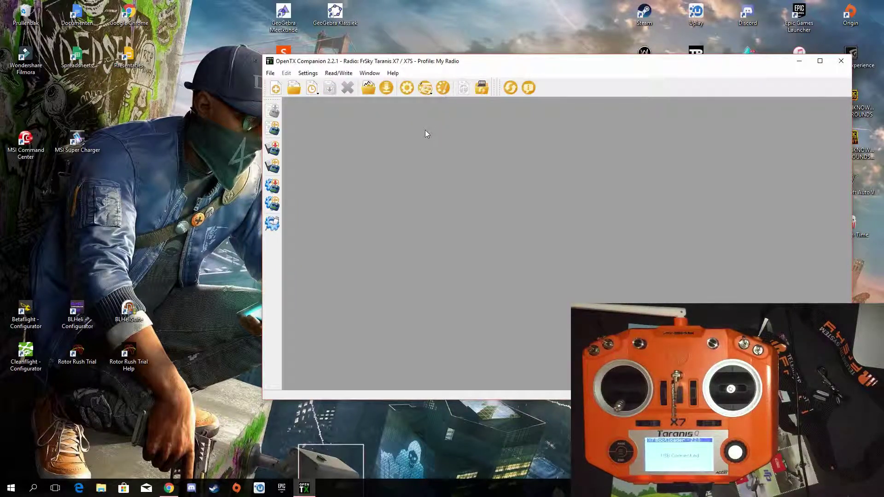
Start the firmware download and create a folder named FIRMWARE inside the OPENTX folder in Downloads for it.
{"action": "left_click", "coordinate": [387, 88]}
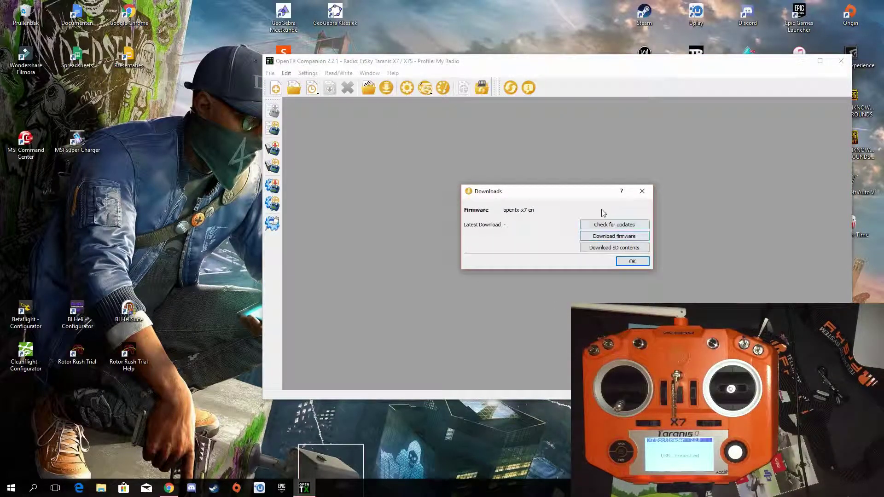
{"action": "left_click", "coordinate": [612, 237]}
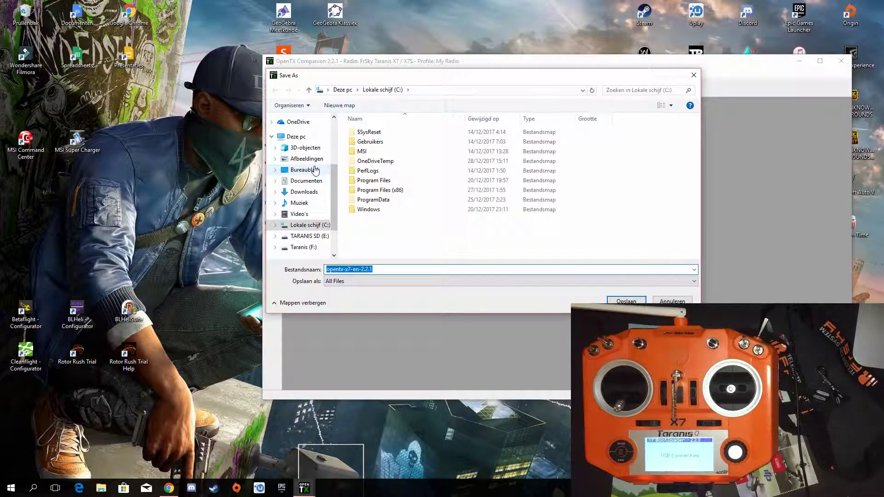
{"action": "left_click", "coordinate": [305, 192]}
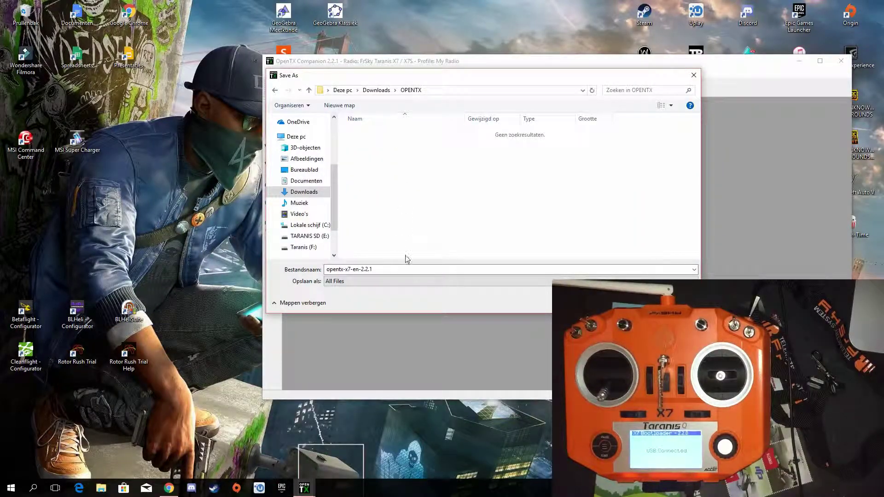
{"action": "right_click", "coordinate": [463, 181]}
{"action": "left_click", "coordinate": [619, 281]}
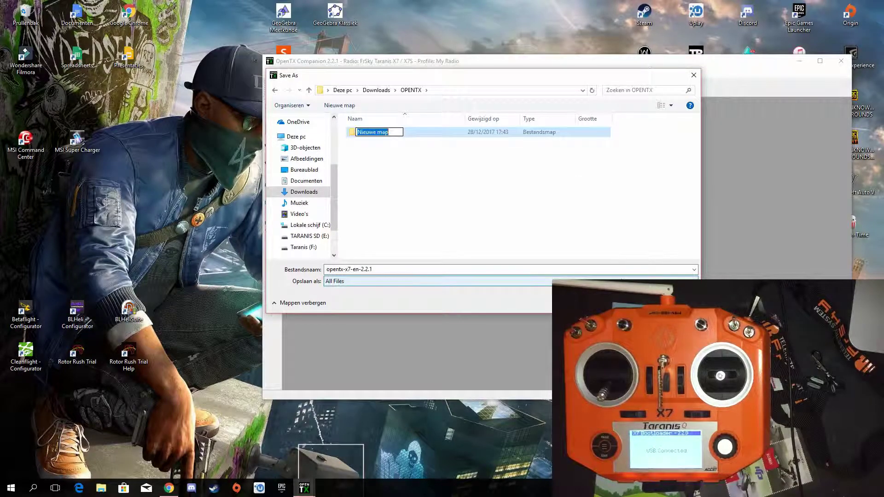
{"action": "type", "text": "FIRMWARE"}
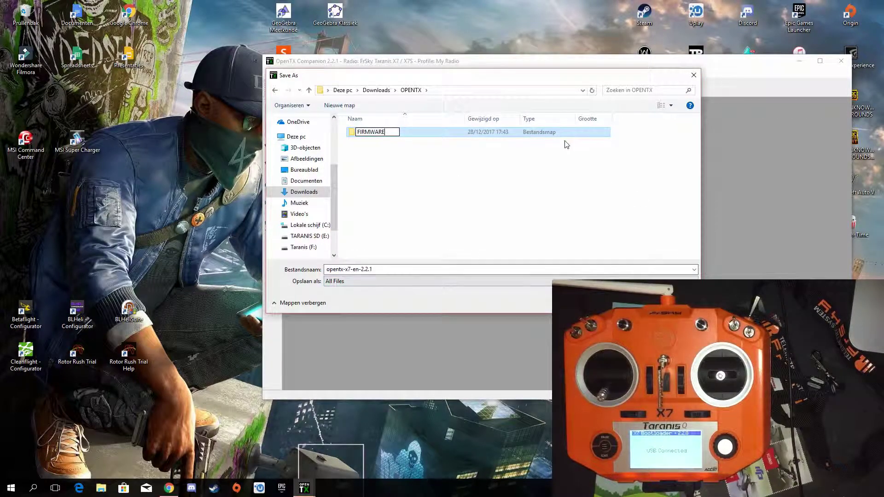
{"action": "left_click", "coordinate": [559, 168]}
Save the firmware file as opentx-x7-en-2.2.1 in the FIRMWARE folder.
{"action": "left_click", "coordinate": [531, 134]}
{"action": "double_click", "coordinate": [531, 134]}
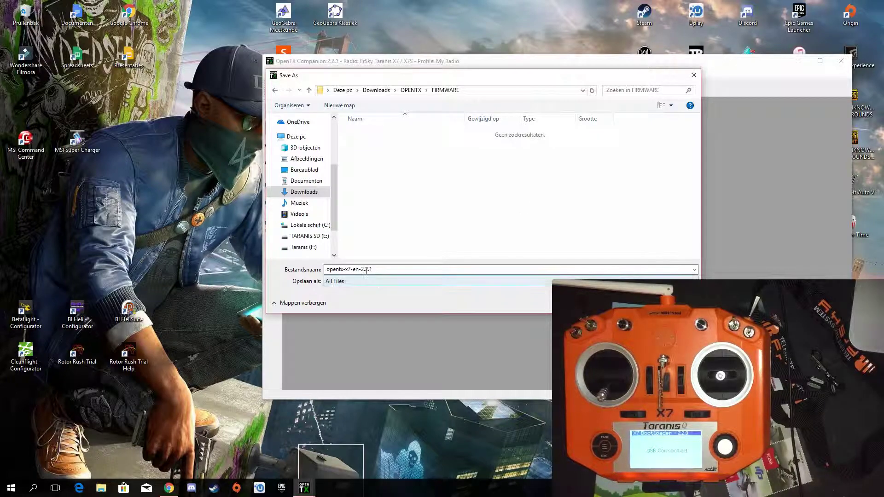
{"action": "key", "text": "Return"}
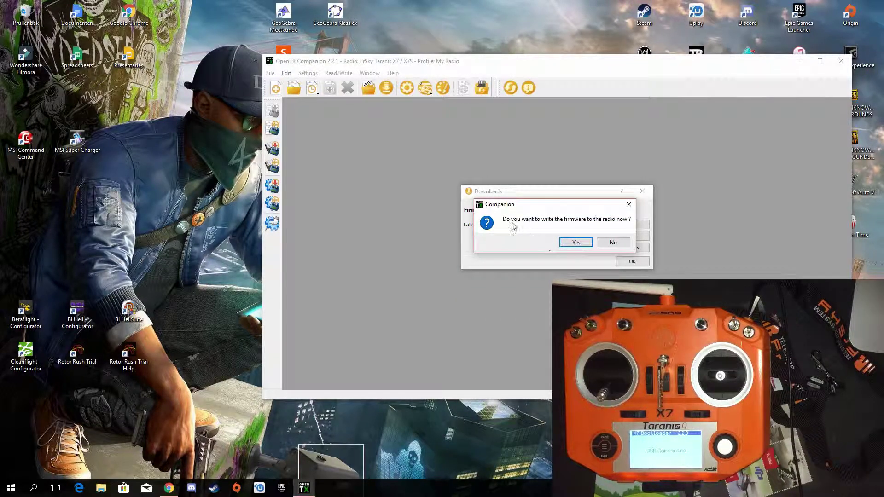
Write the downloaded firmware to the radio and close Companion once flashing is done.
{"action": "left_click", "coordinate": [576, 242]}
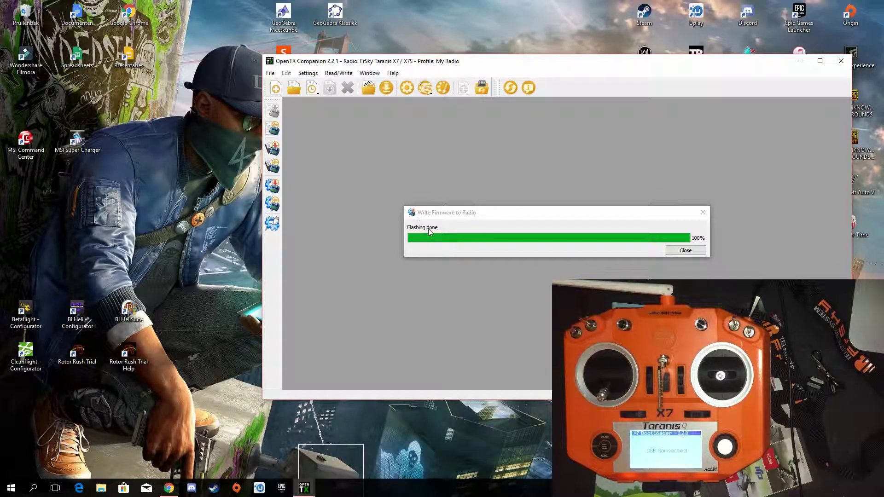
{"action": "left_click", "coordinate": [421, 232]}
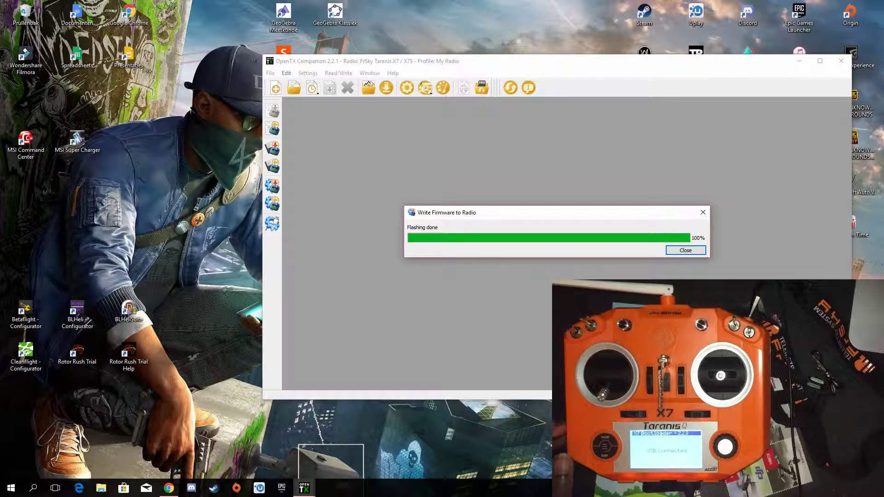
{"action": "left_click", "coordinate": [693, 252]}
{"action": "left_click", "coordinate": [840, 61]}
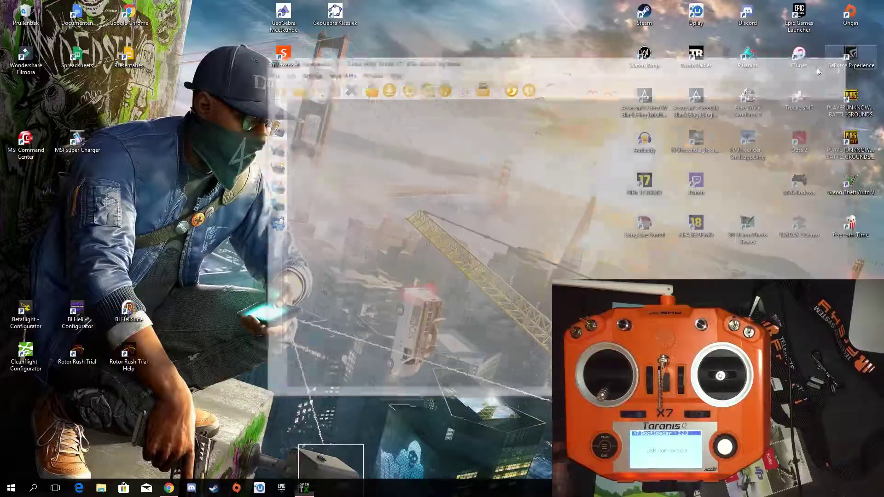